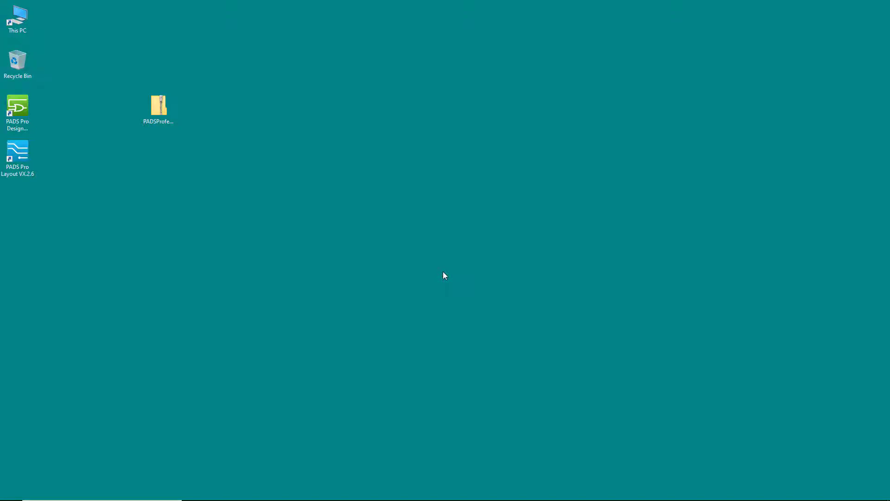
- Extract PADSProfessionalVXLibrary.zip with 7-Zip into a folder on the desktop
{"action": "right_click", "coordinate": [159, 117]}
{"action": "mouse_move", "coordinate": [188, 144]}
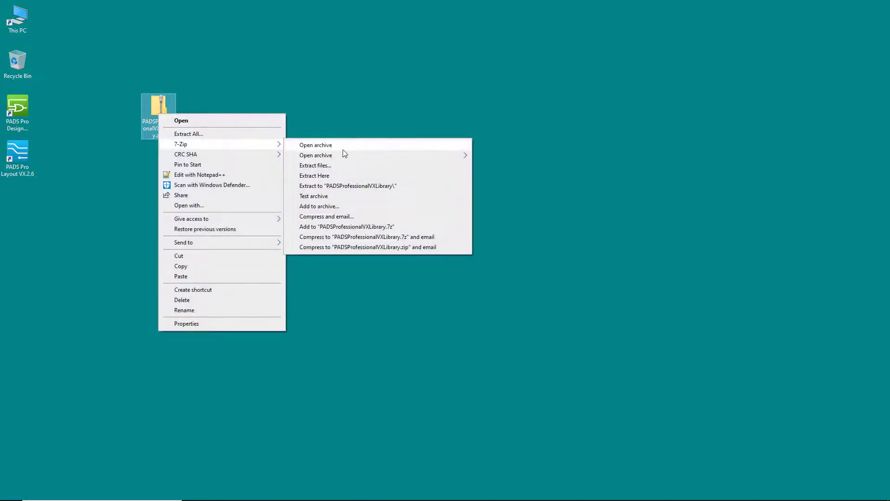
{"action": "left_click", "coordinate": [339, 168]}
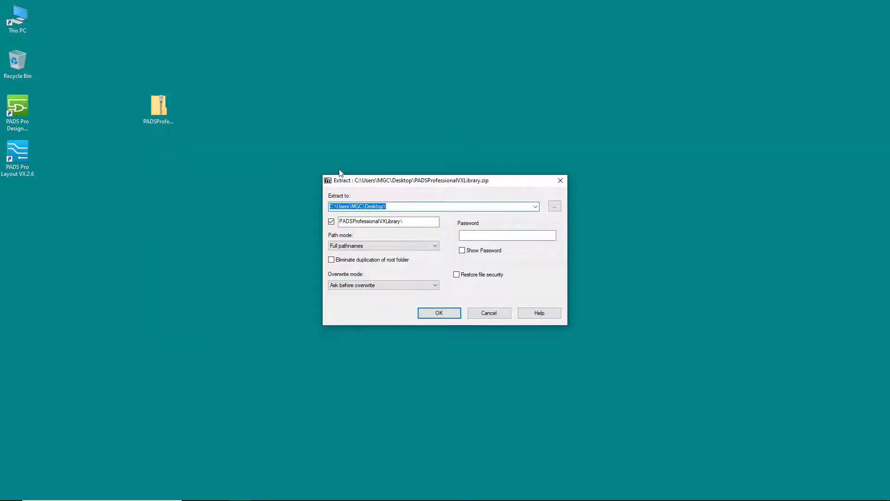
{"action": "left_click", "coordinate": [440, 313]}
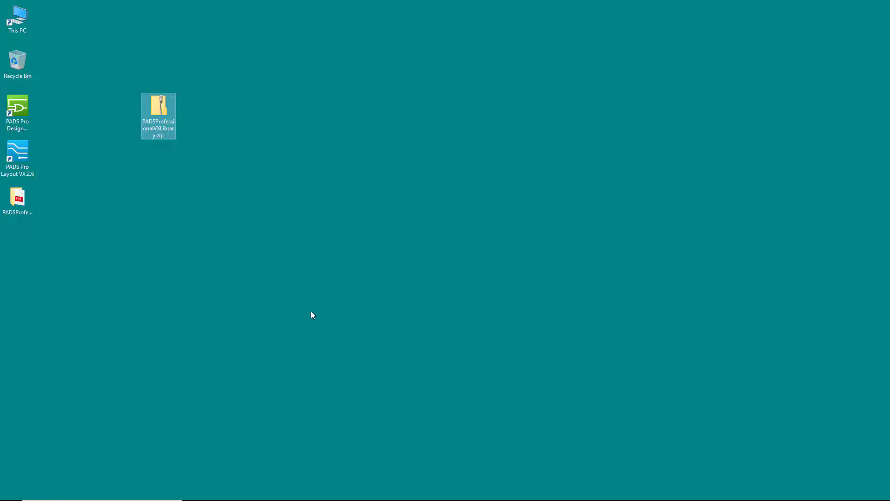
- Move the extracted PADSProfessionalVXLibrary folder onto Local Disk (C:)
{"action": "double_click", "coordinate": [24, 27]}
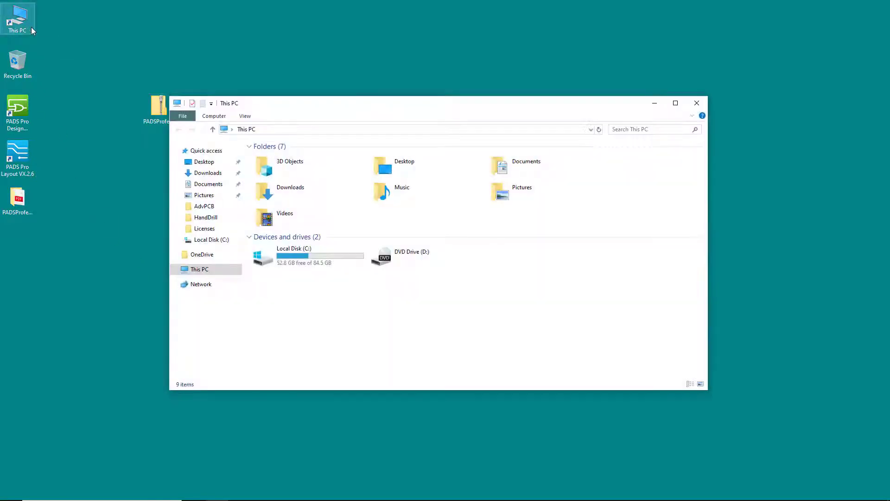
{"action": "double_click", "coordinate": [290, 260]}
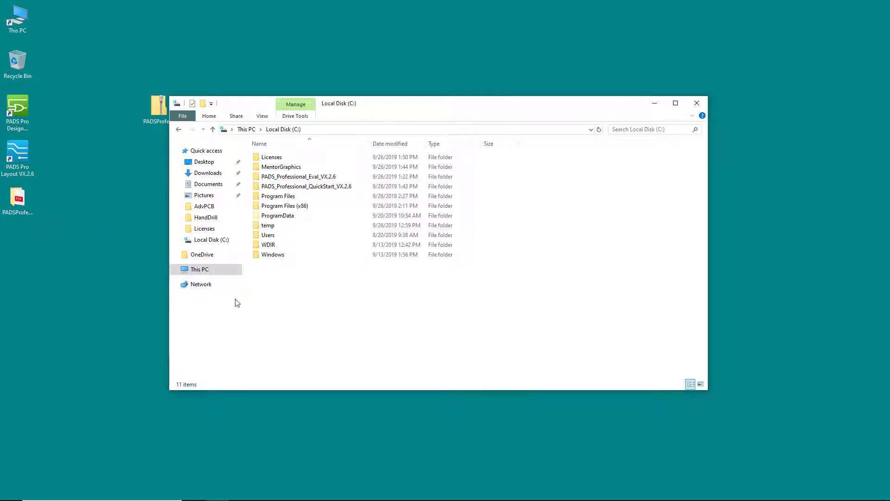
{"action": "left_click_drag", "start_coordinate": [302, 310], "coordinate": [298, 310]}
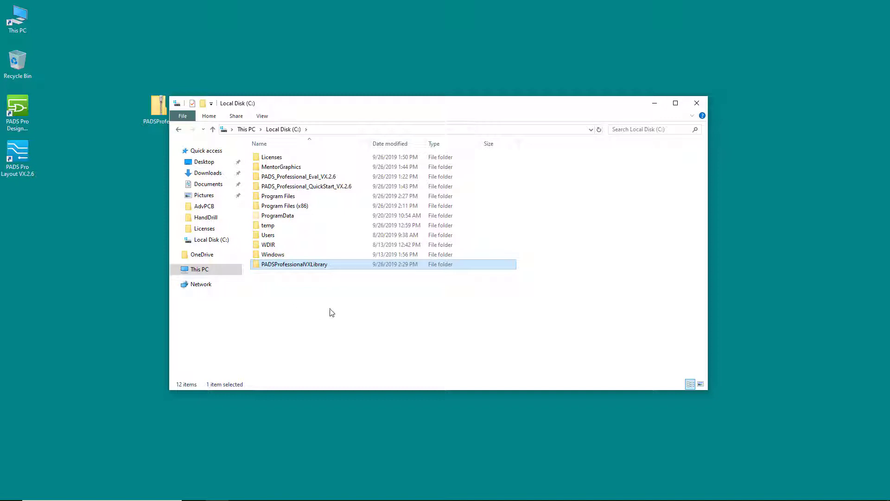
- Check the contents of the PADSProVX_Library subfolder on C:, then close Explorer
{"action": "double_click", "coordinate": [463, 268]}
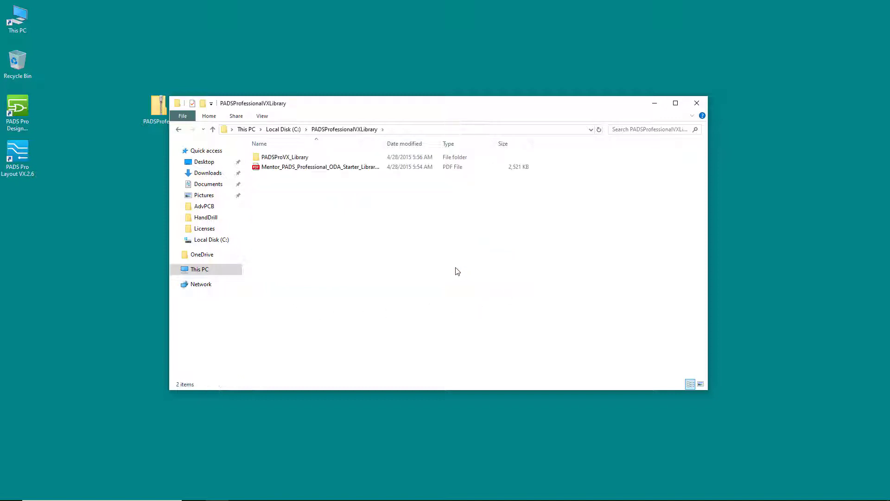
{"action": "left_click", "coordinate": [346, 161]}
{"action": "double_click", "coordinate": [346, 161]}
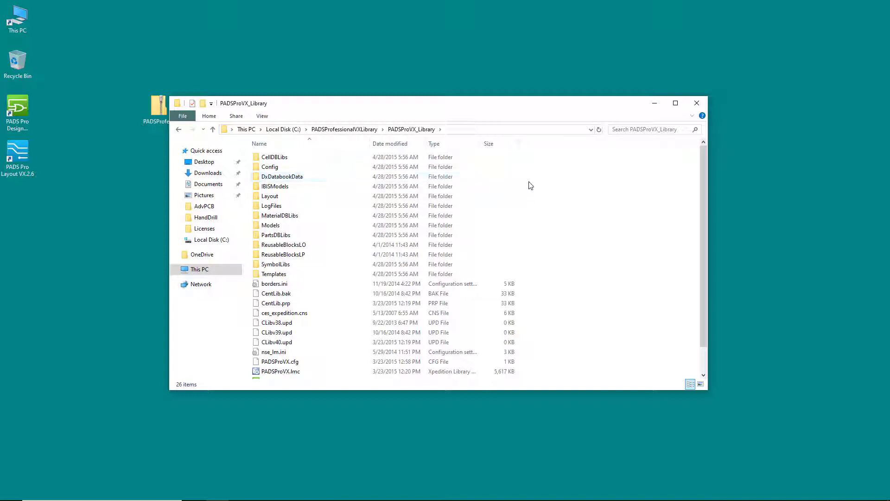
{"action": "left_click", "coordinate": [697, 103]}
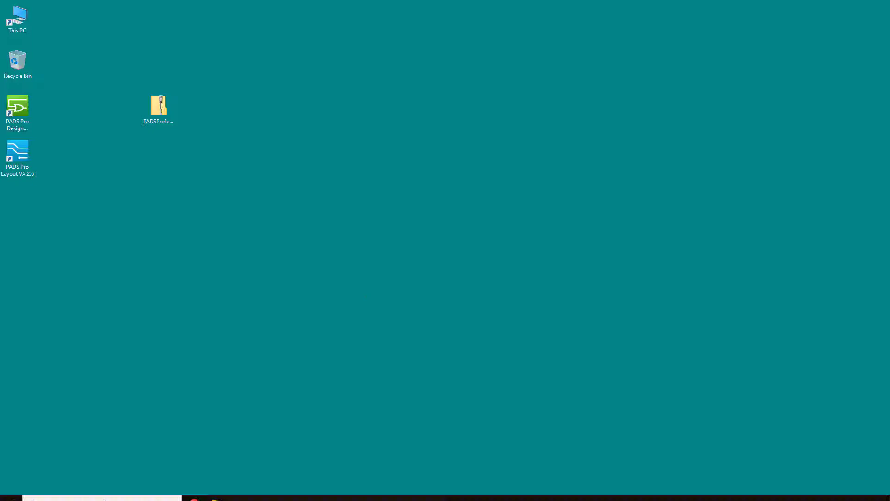
- Open ODBC Data Sources (64-bit) and find only the SQL Server driver available for new DSNs
{"action": "left_click", "coordinate": [107, 491]}
{"action": "type", "text": "odbc"}
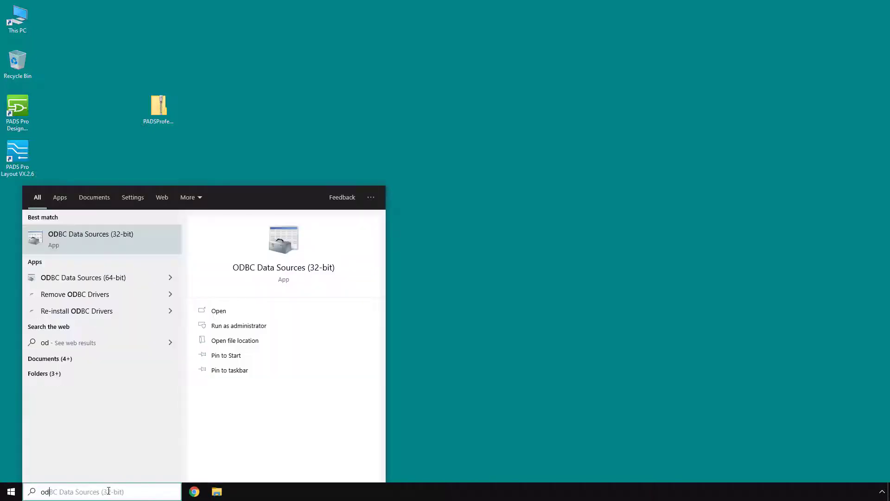
{"action": "left_click", "coordinate": [72, 278]}
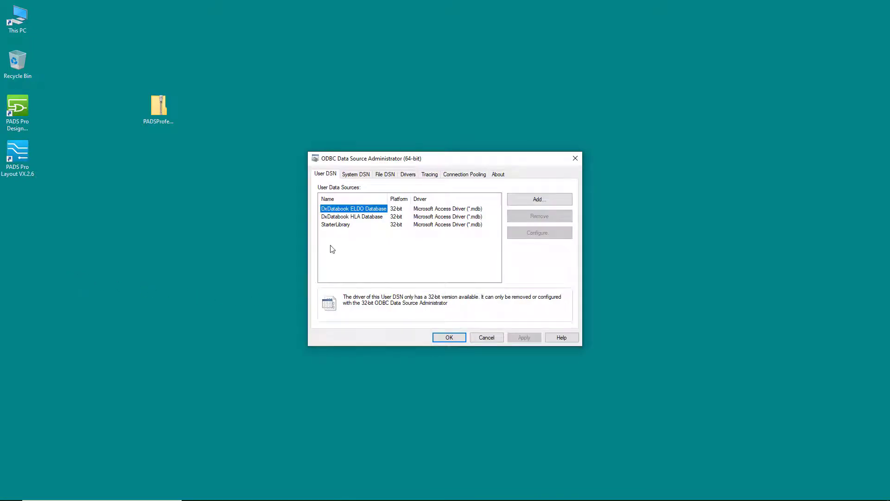
{"action": "left_click", "coordinate": [337, 225]}
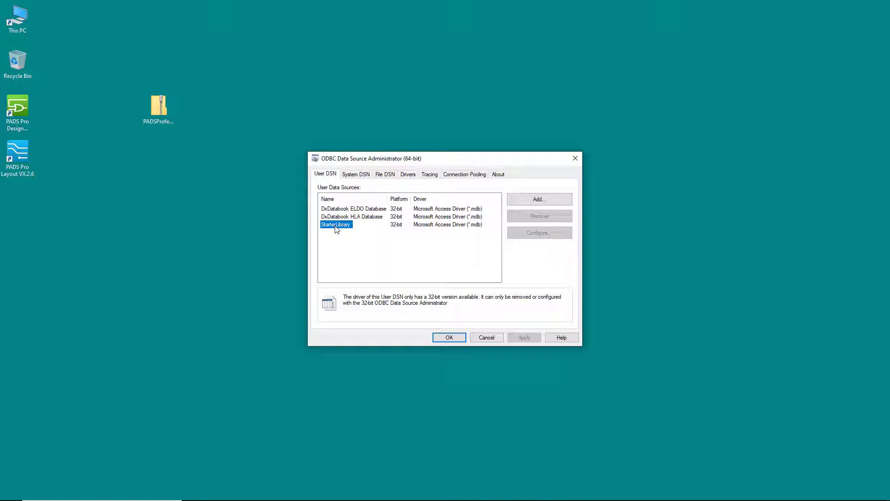
{"action": "left_click", "coordinate": [539, 200]}
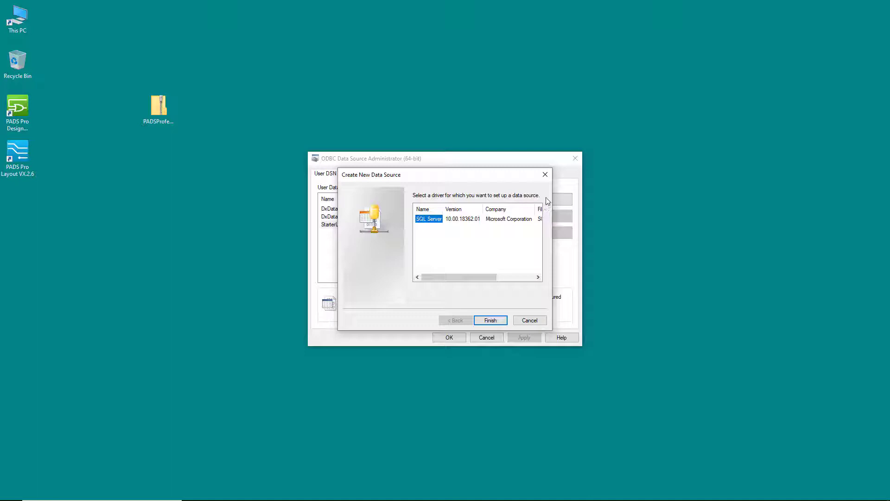
{"action": "left_click", "coordinate": [545, 175]}
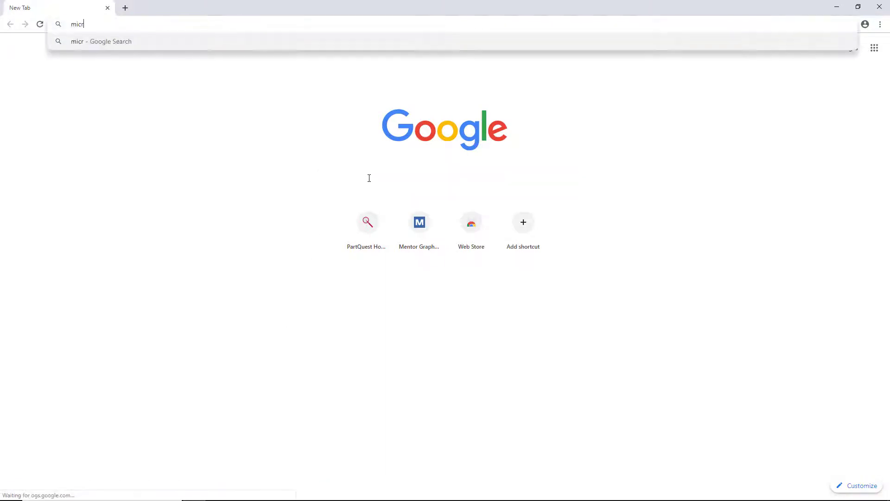
- Search for 'microsoft access ODBC driver 64 bit', then download and run AccessDatabaseEngine_X64.exe
{"action": "type", "text": "osoft access ODB"}
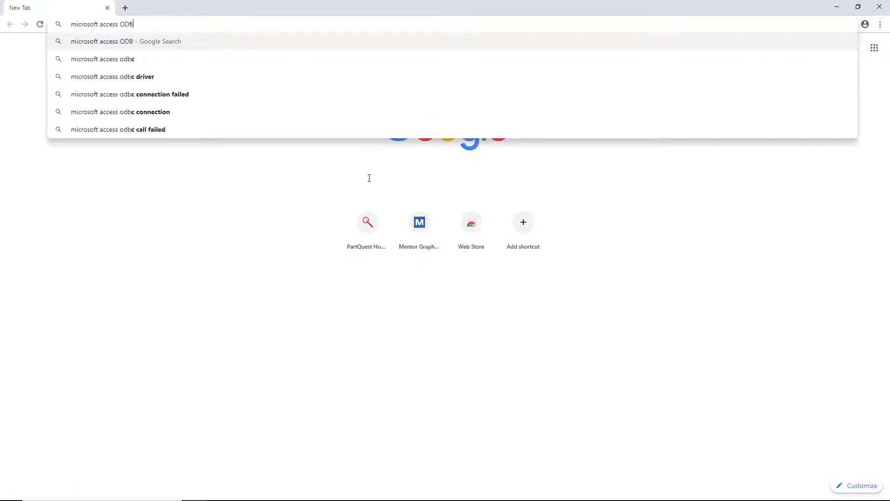
{"action": "type", "text": "C driver 64 bit"}
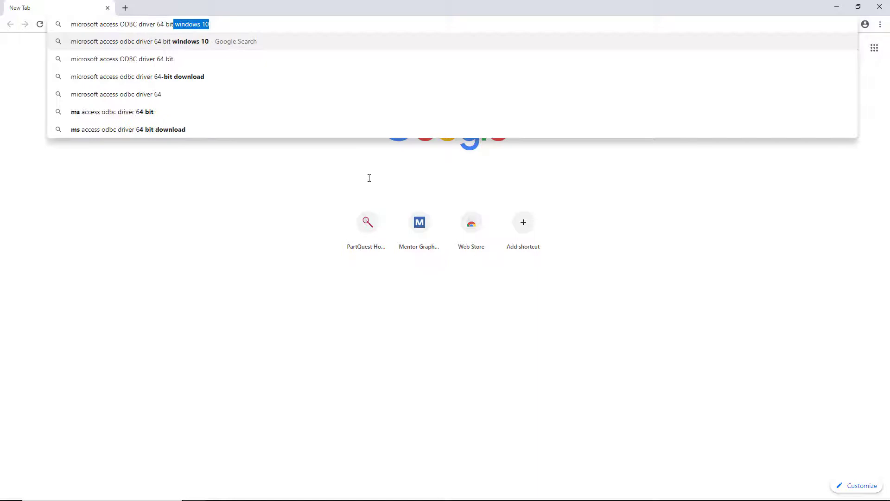
{"action": "key", "text": "Return"}
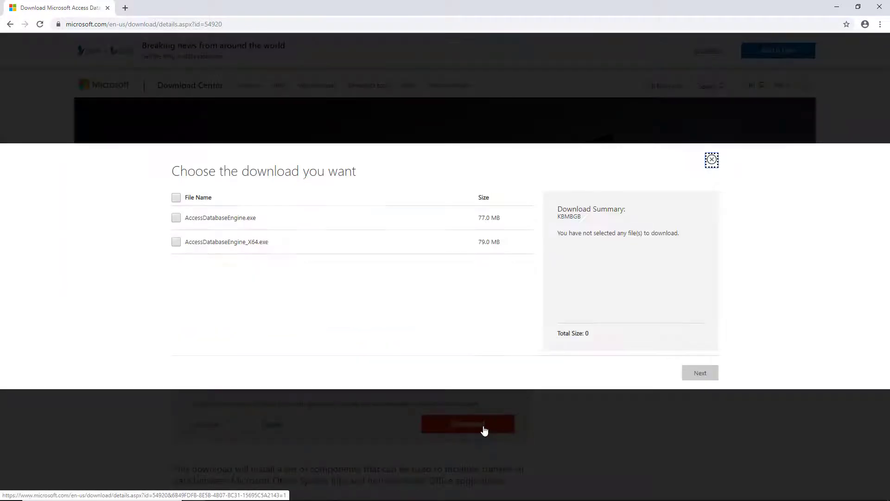
{"action": "left_click", "coordinate": [177, 241]}
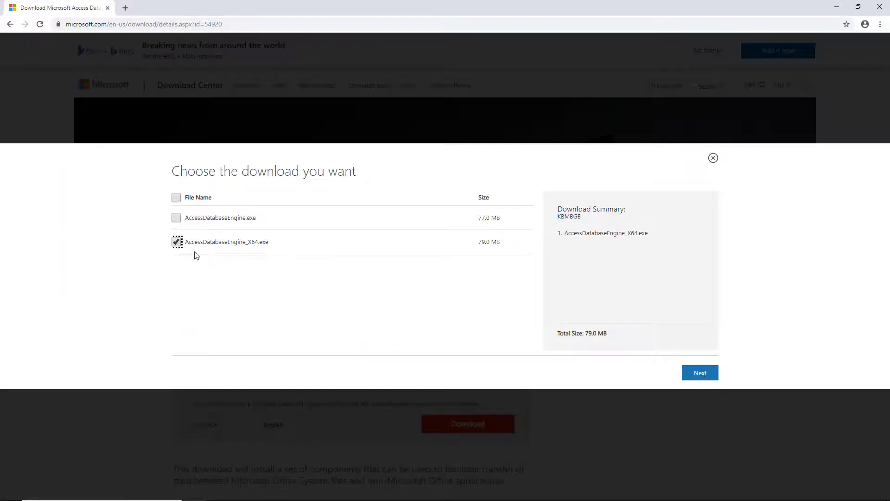
{"action": "left_click", "coordinate": [699, 374]}
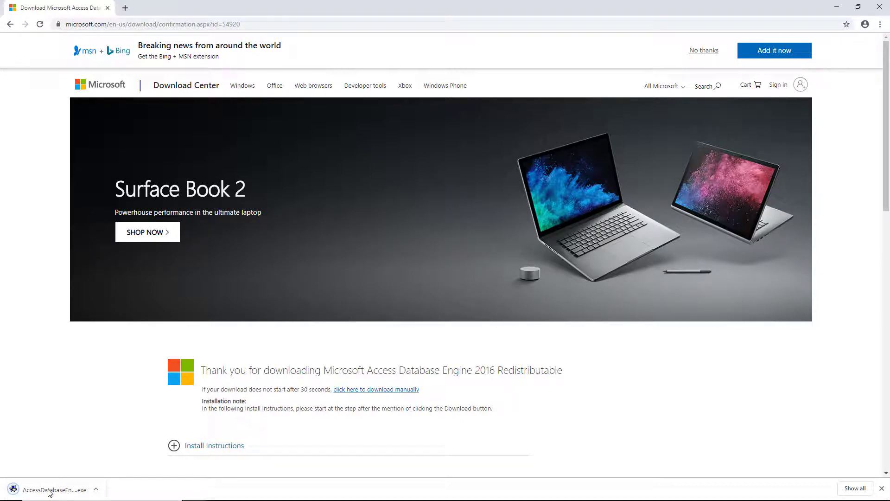
{"action": "left_click", "coordinate": [49, 491]}
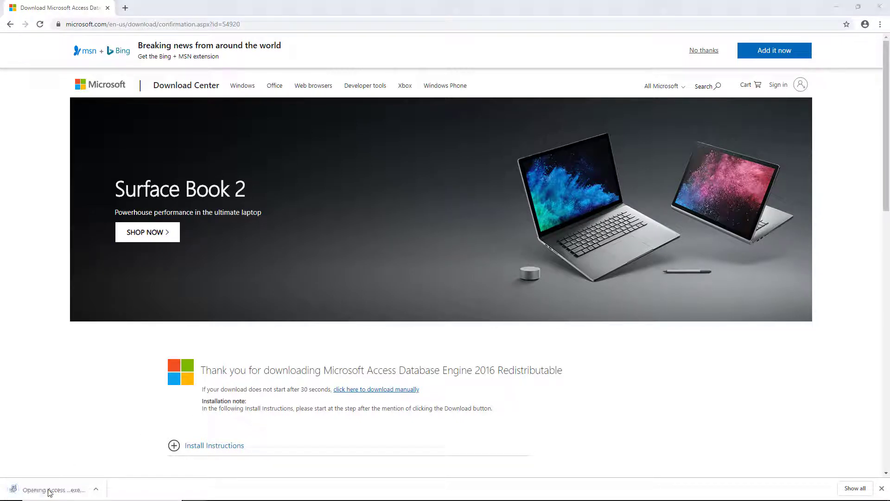
- Close Chrome and install the Access database engine 2016, accepting the license terms
{"action": "left_click", "coordinate": [879, 7]}
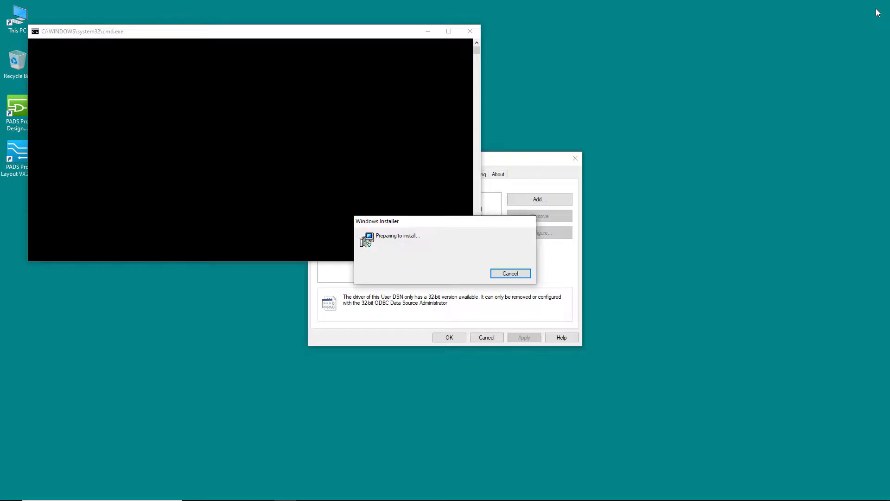
{"action": "left_click", "coordinate": [478, 344]}
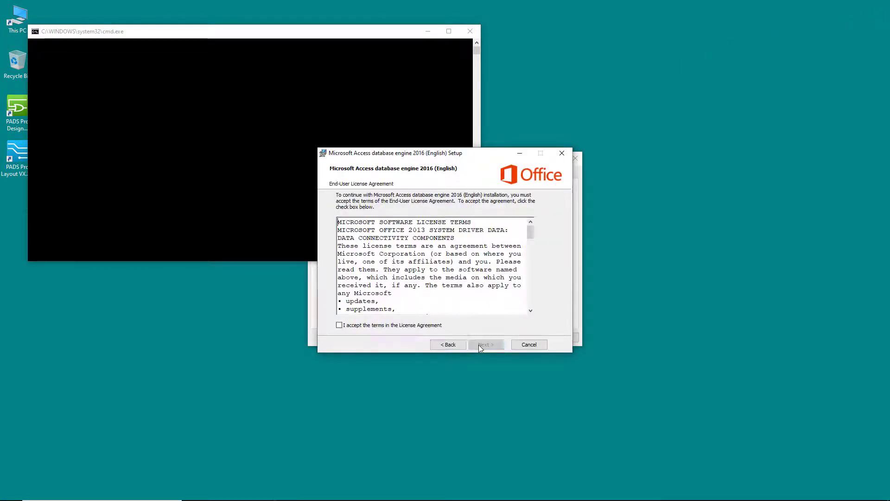
{"action": "left_click", "coordinate": [339, 325]}
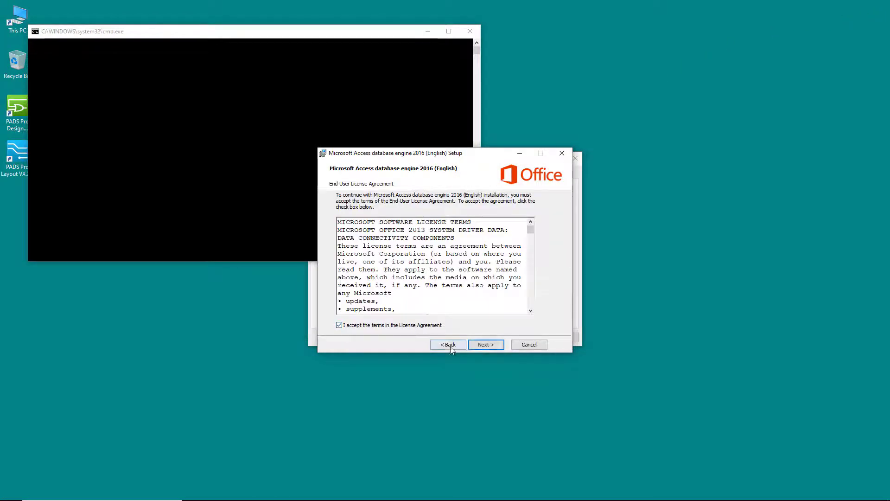
{"action": "left_click", "coordinate": [494, 343]}
{"action": "left_click", "coordinate": [495, 343]}
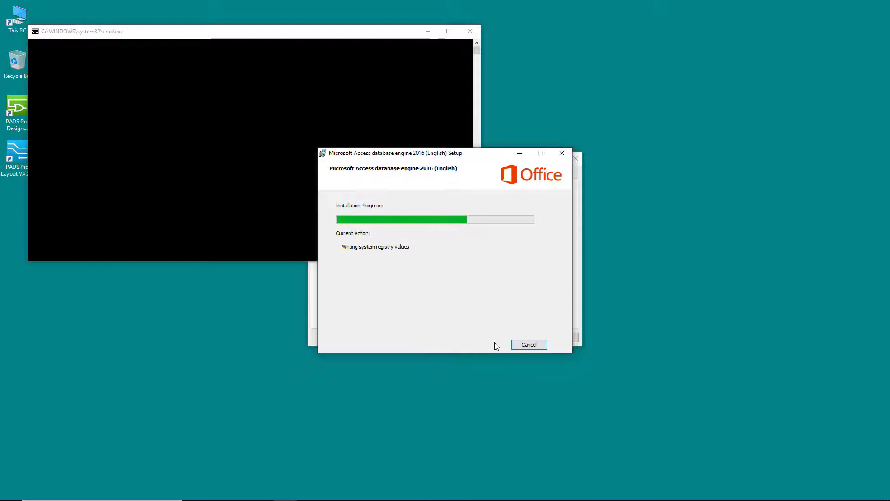
{"action": "left_click", "coordinate": [457, 291]}
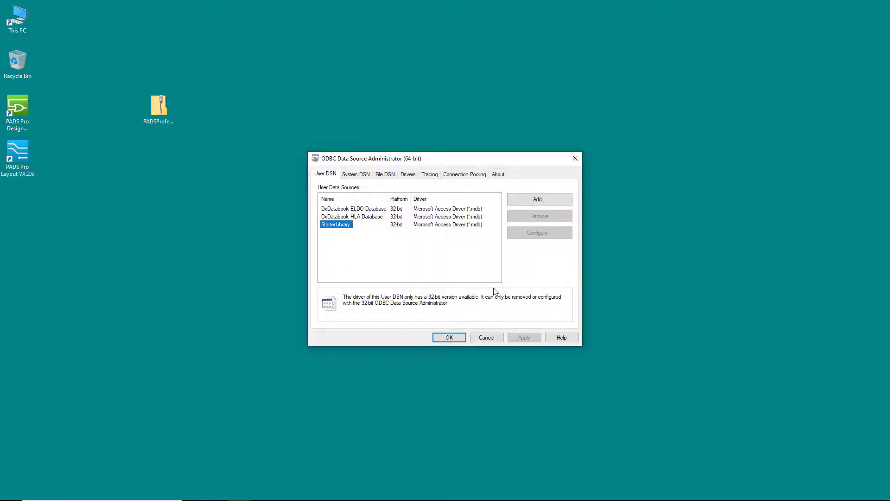
- Add a user DSN named PADSProVX_Library using the Microsoft Access (.mdb, .accdb) driver
{"action": "left_click", "coordinate": [547, 200]}
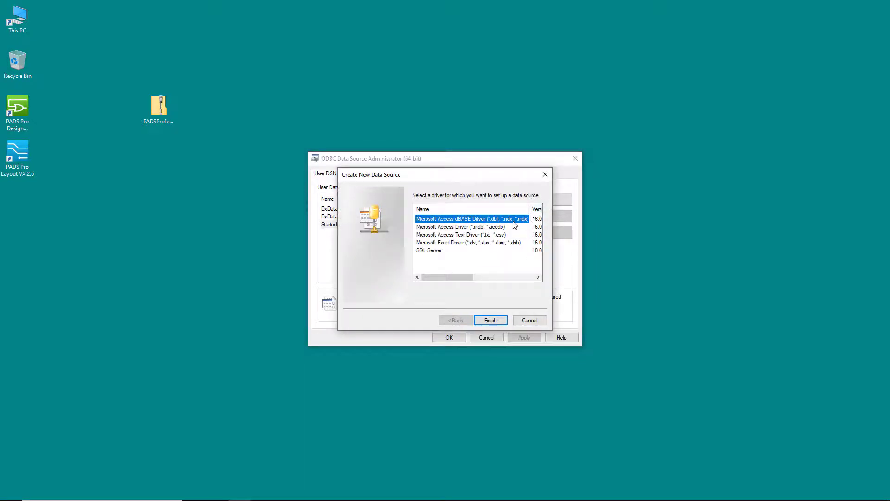
{"action": "left_click", "coordinate": [480, 226]}
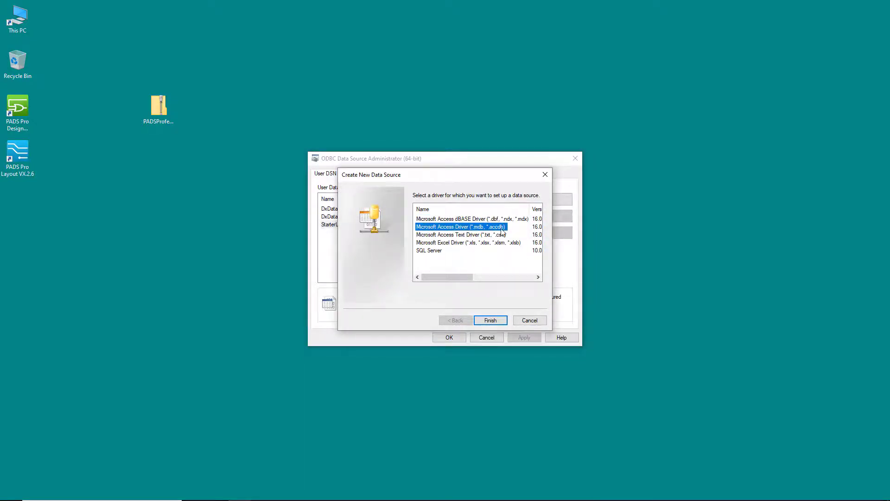
{"action": "left_click", "coordinate": [491, 321]}
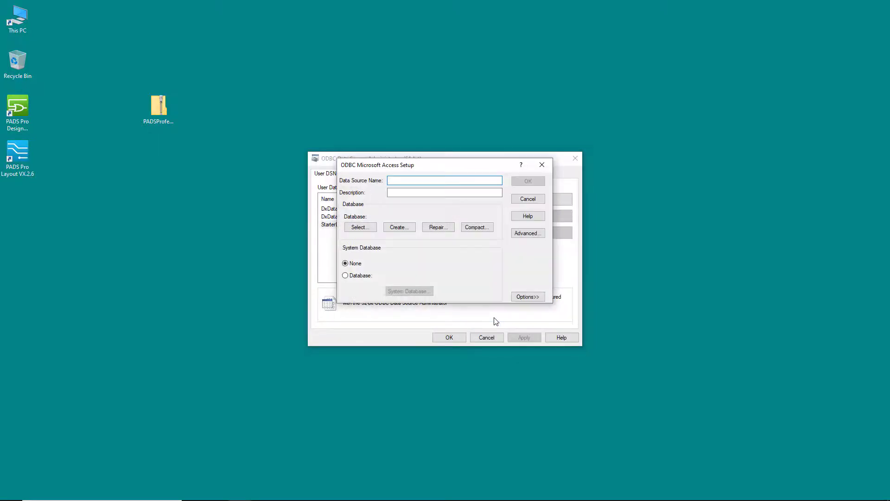
{"action": "type", "text": "PADSProVX_Li"}
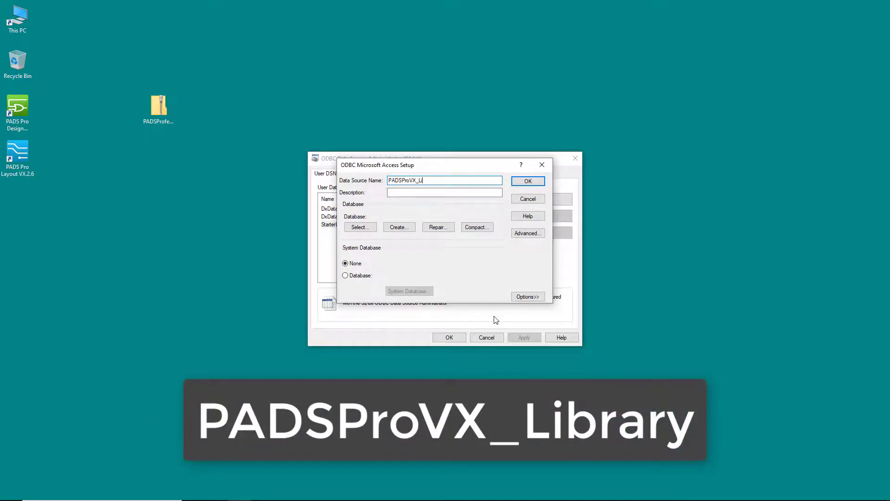
{"action": "type", "text": "brary"}
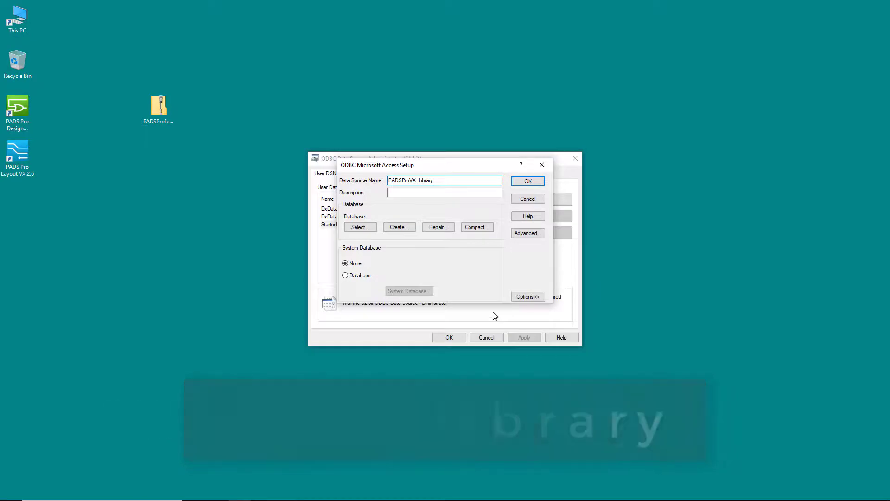
- Point the DSN to C:\PADSProfessionalVXLibrary\PADSProVX_Library\DxDatabookData\Databook.mdb, then close the administrator
{"action": "left_click", "coordinate": [365, 228]}
{"action": "left_click", "coordinate": [439, 223]}
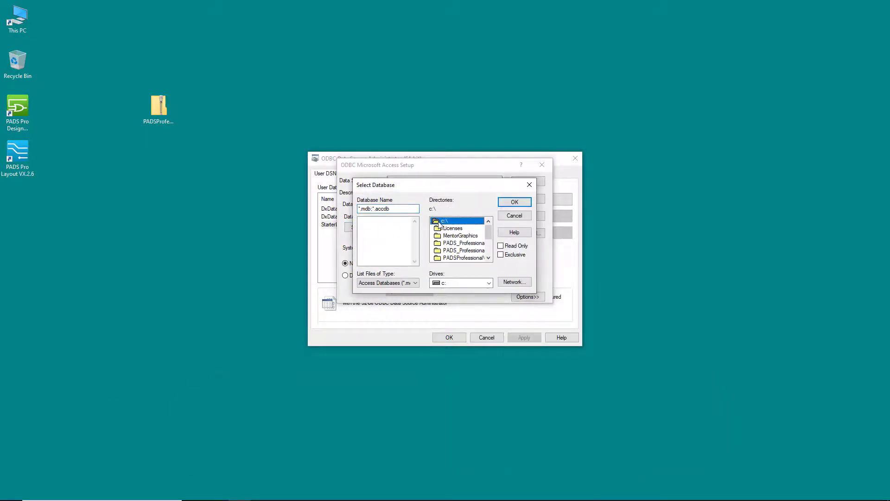
{"action": "double_click", "coordinate": [446, 257]}
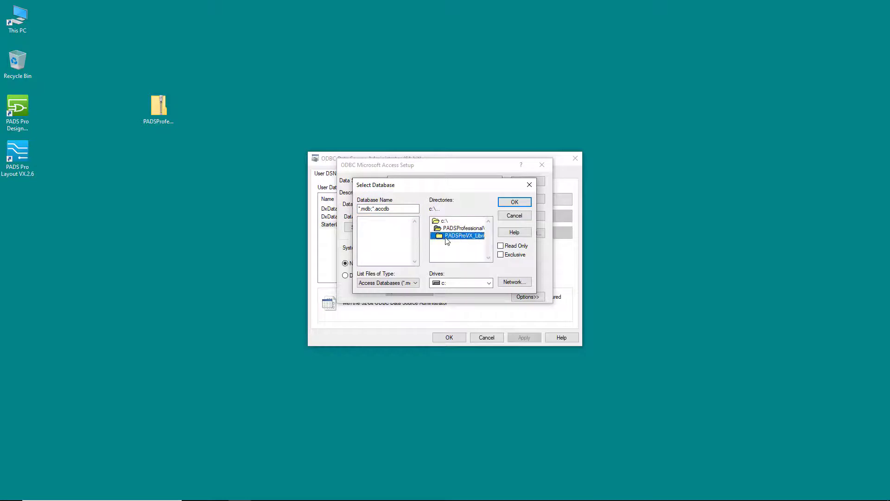
{"action": "double_click", "coordinate": [446, 236]}
{"action": "double_click", "coordinate": [452, 253]}
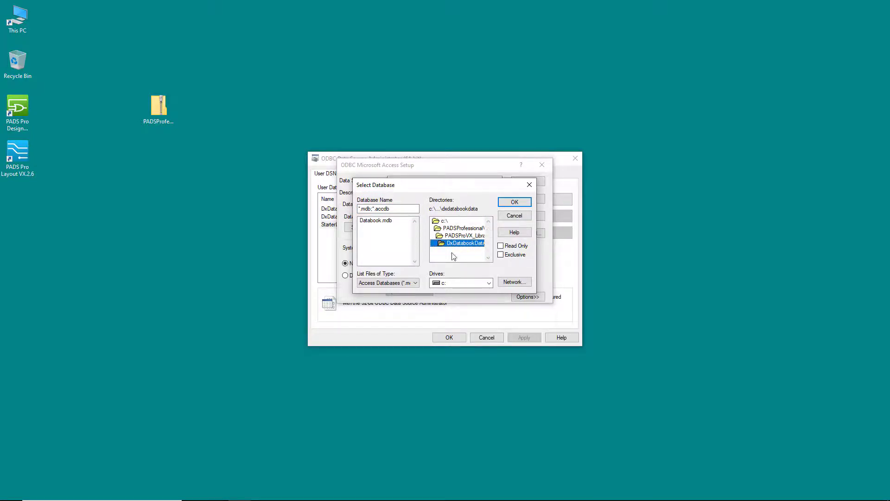
{"action": "double_click", "coordinate": [391, 225]}
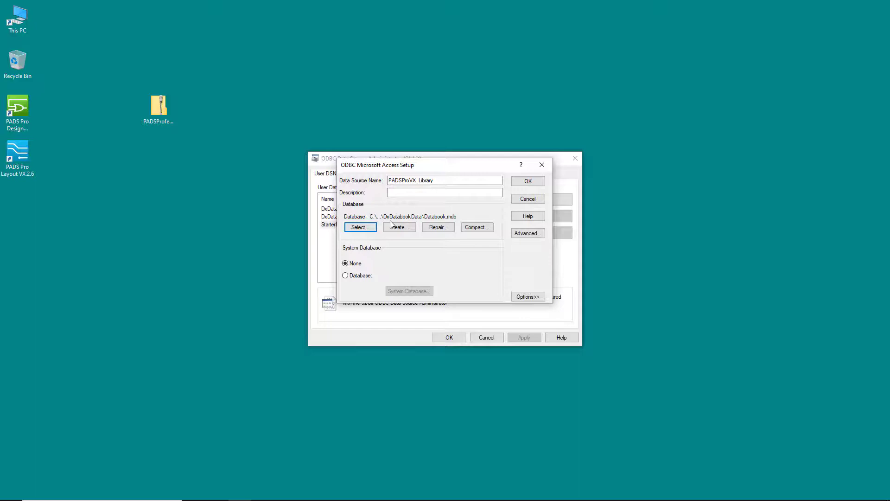
{"action": "left_click", "coordinate": [530, 181]}
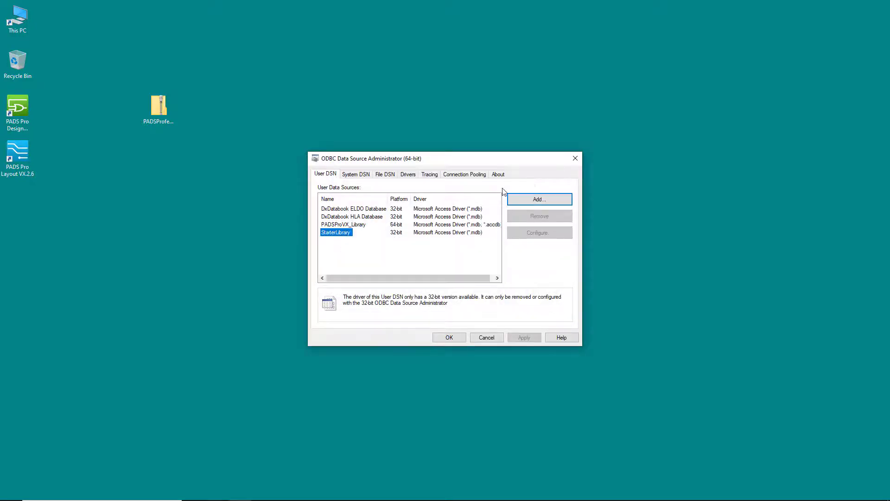
{"action": "left_click", "coordinate": [360, 226]}
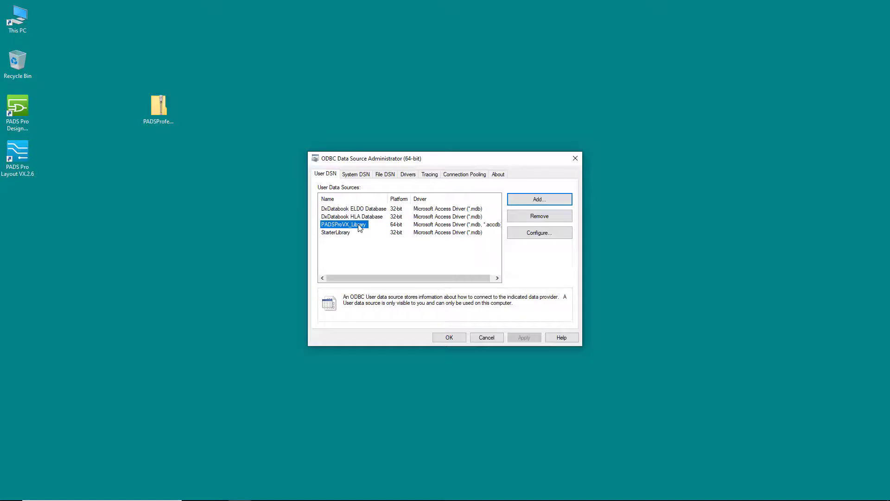
{"action": "left_click", "coordinate": [576, 159]}
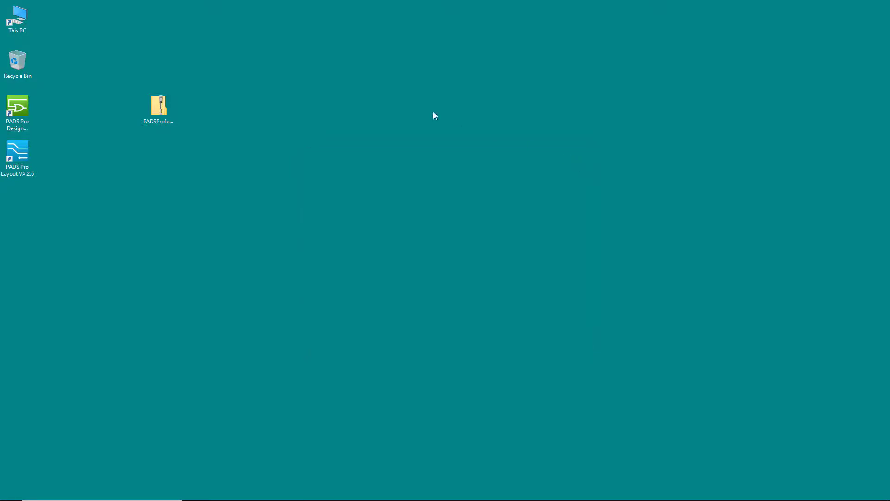
- Launch PADS Pro Designer and create TestProject from the PADS template using PADSProVX.lmc
{"action": "left_click", "coordinate": [13, 113]}
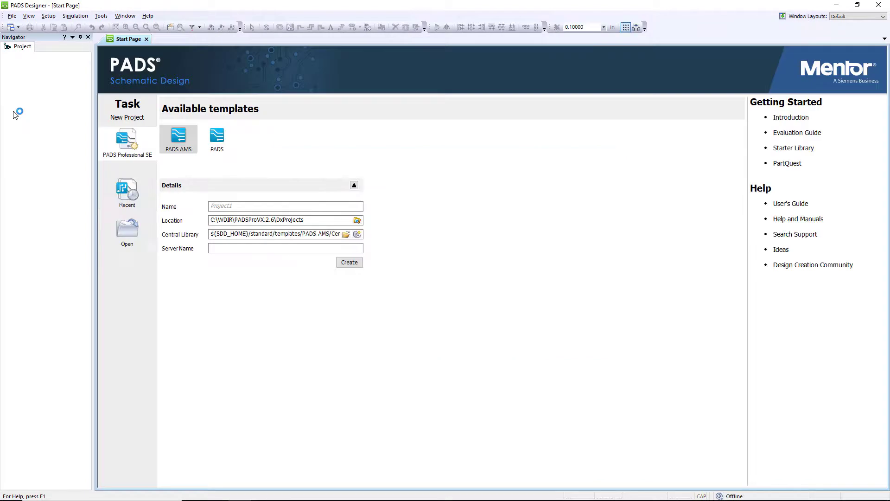
{"action": "left_click", "coordinate": [215, 139]}
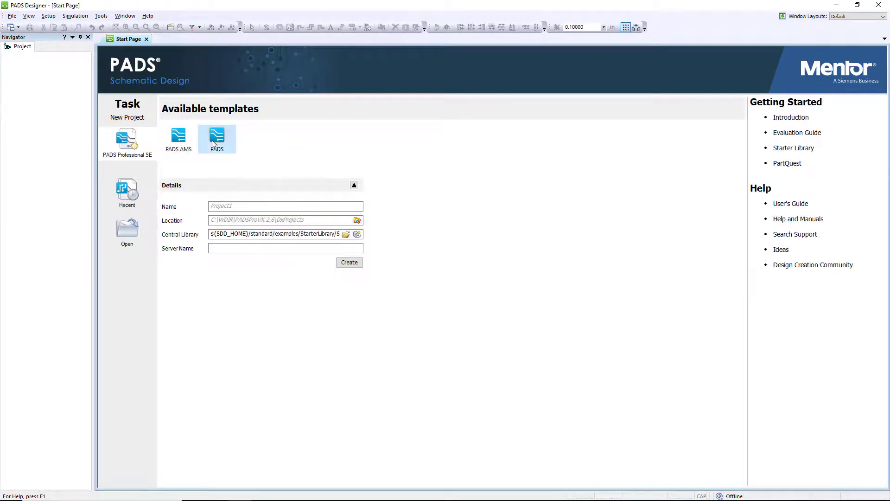
{"action": "left_click", "coordinate": [243, 206]}
{"action": "type", "text": "Te"}
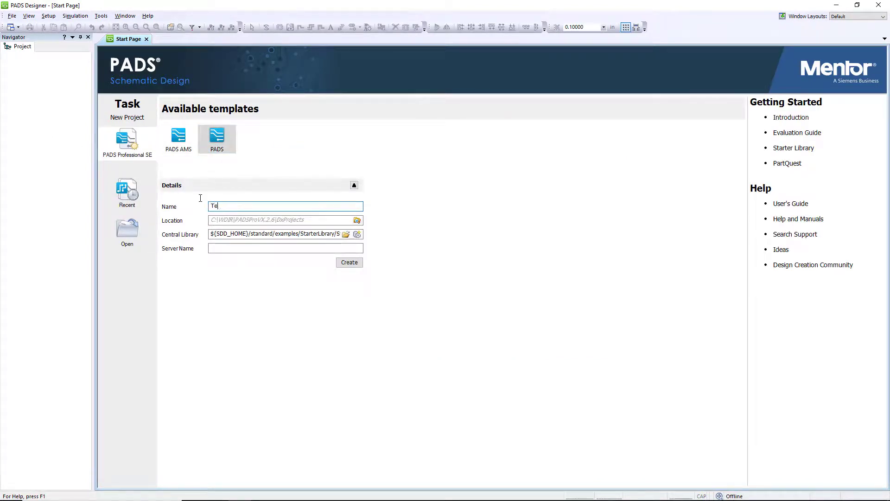
{"action": "type", "text": "stProject"}
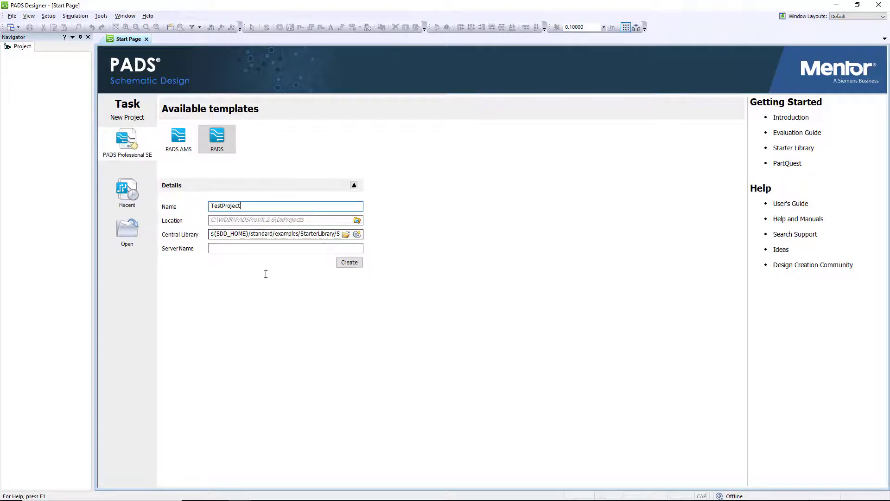
{"action": "left_click", "coordinate": [346, 233]}
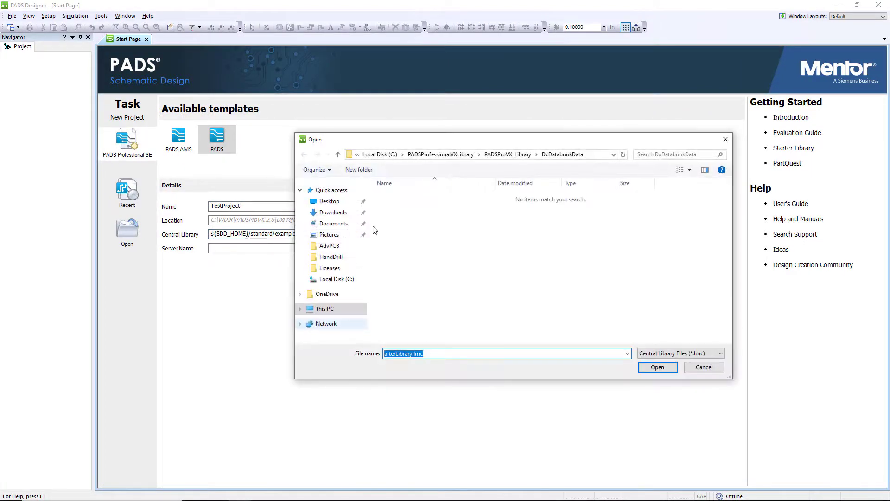
{"action": "left_click", "coordinate": [505, 159]}
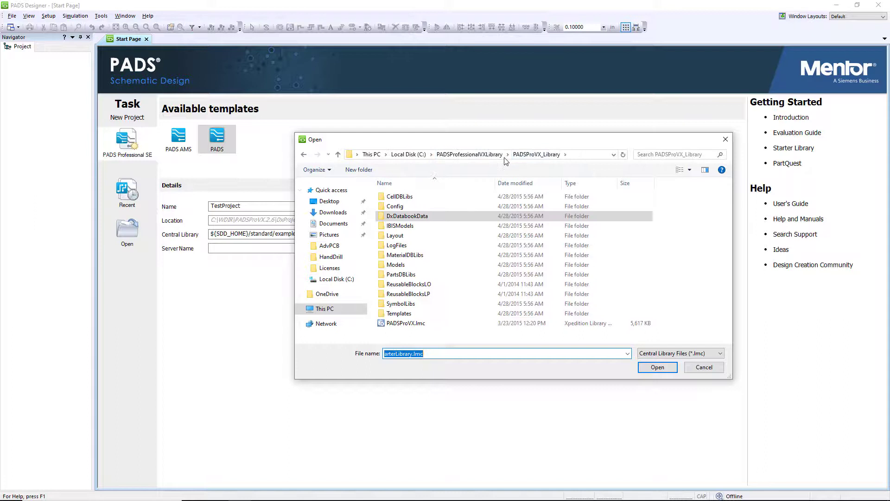
{"action": "left_click", "coordinate": [423, 326]}
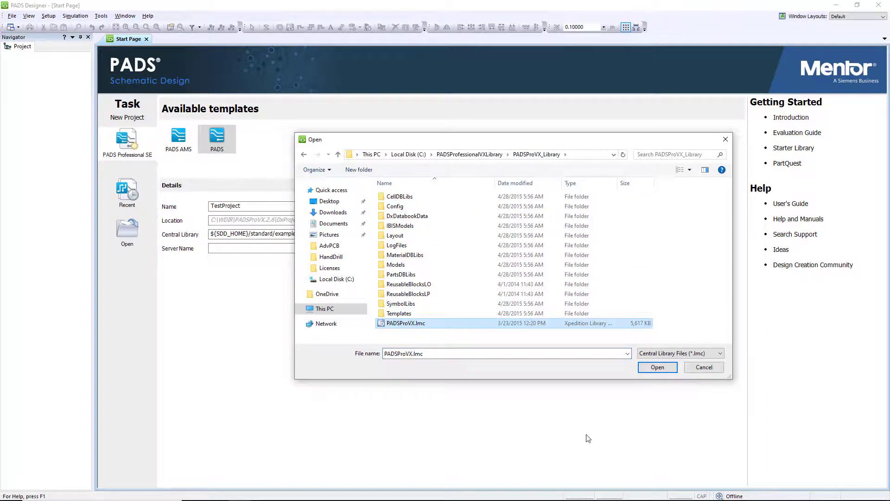
{"action": "left_click", "coordinate": [657, 368]}
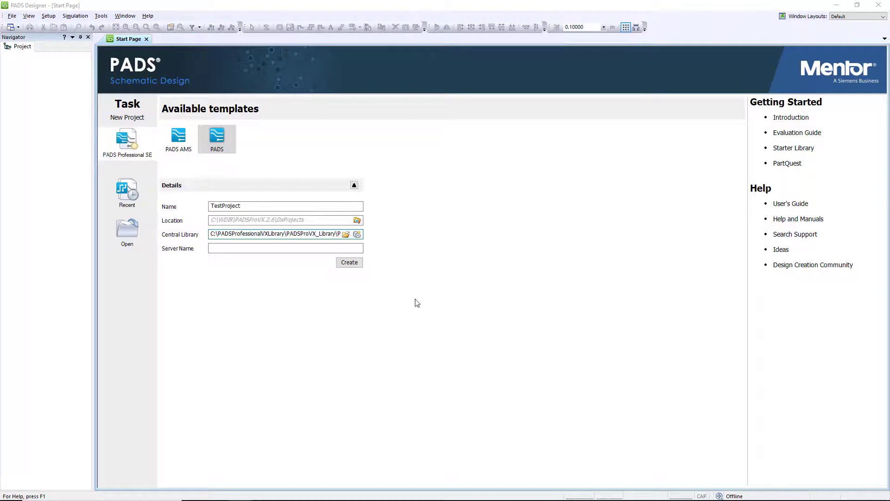
{"action": "left_click", "coordinate": [356, 263]}
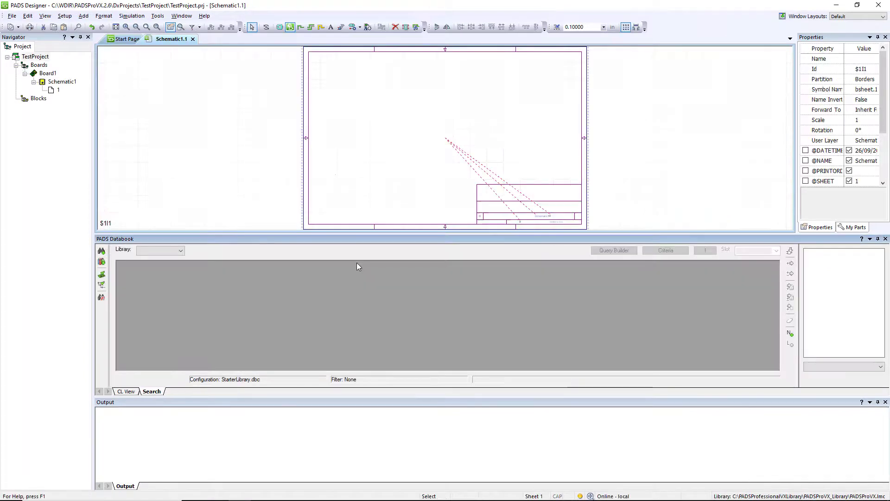
- Dock the Output panel and set the PADS Databook configuration to DxDatabookData\PADSProVX.dbc
{"action": "left_click_drag", "start_coordinate": [453, 403], "coordinate": [492, 410]}
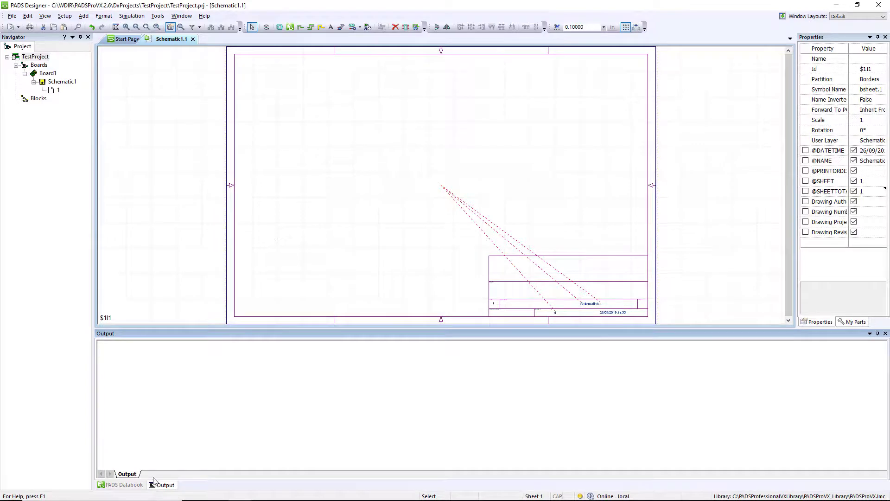
{"action": "left_click", "coordinate": [136, 485]}
{"action": "left_click", "coordinate": [66, 16]}
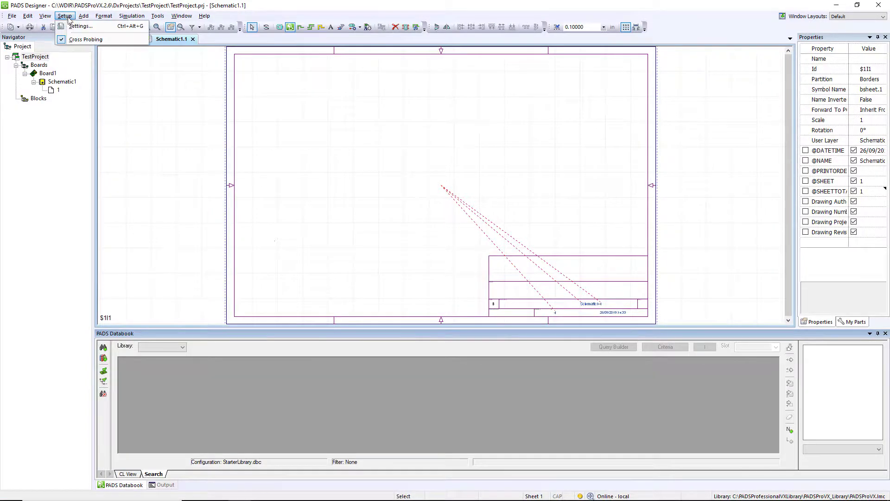
{"action": "left_click", "coordinate": [72, 25]}
{"action": "left_click", "coordinate": [319, 173]}
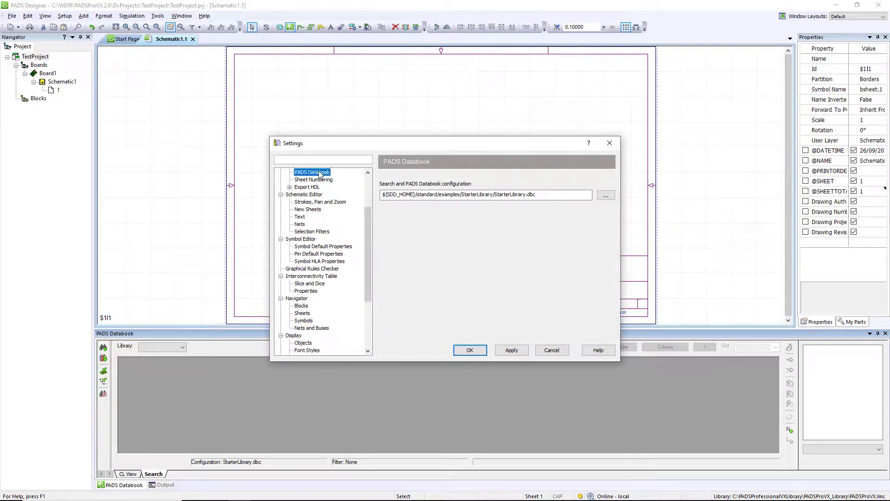
{"action": "scroll", "coordinate": [320, 174], "scroll_direction": "up", "scroll_amount": 3}
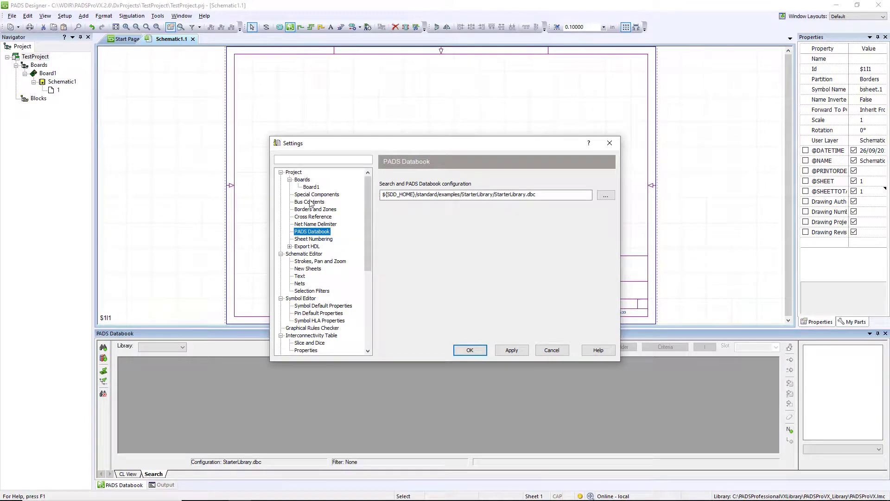
{"action": "left_click", "coordinate": [606, 195]}
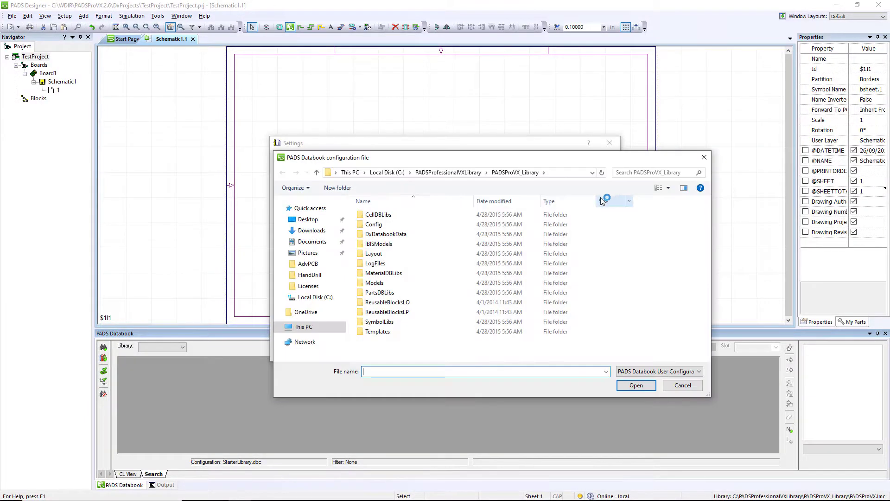
{"action": "double_click", "coordinate": [431, 234]}
{"action": "double_click", "coordinate": [425, 217]}
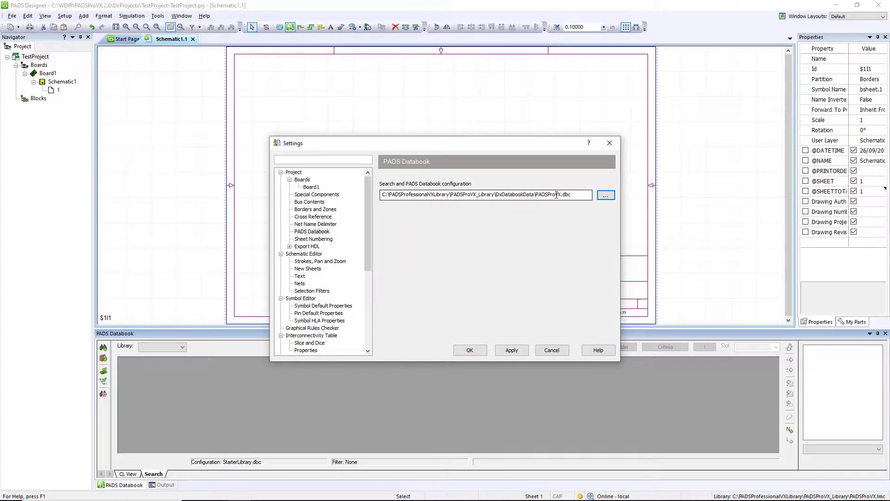
{"action": "left_click", "coordinate": [511, 351]}
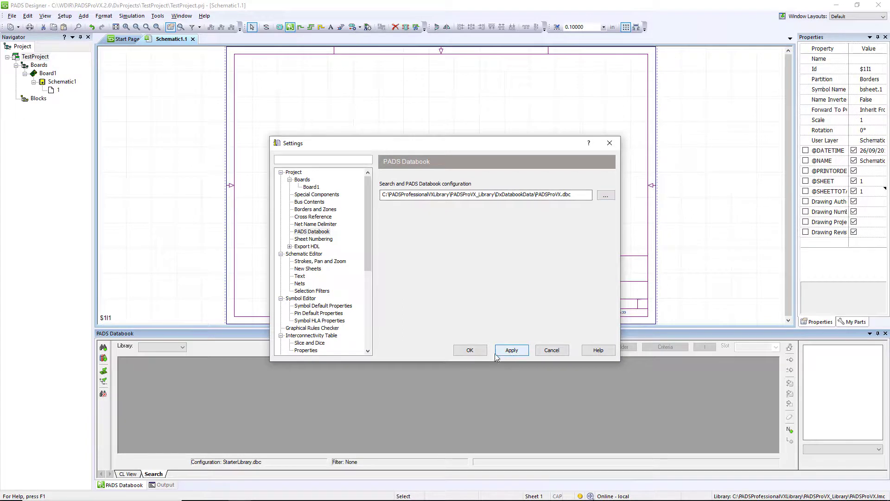
{"action": "left_click", "coordinate": [460, 351]}
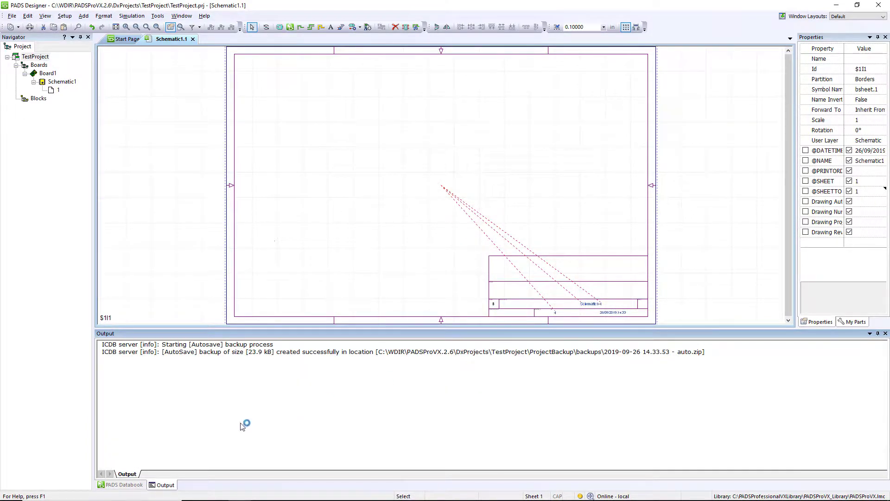
- Place CAP-01005-NPO-0p5-50V-50% from the Capacitor library on the sheet's left side
{"action": "left_click", "coordinate": [129, 485]}
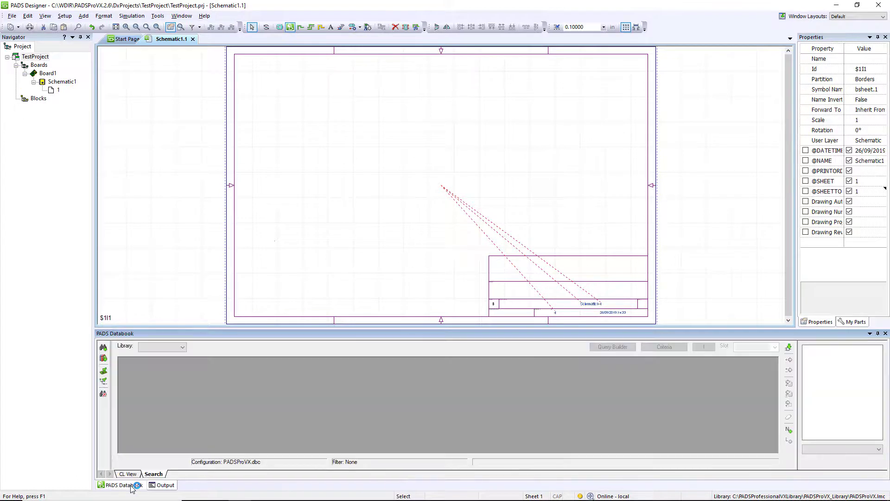
{"action": "left_click", "coordinate": [172, 347]}
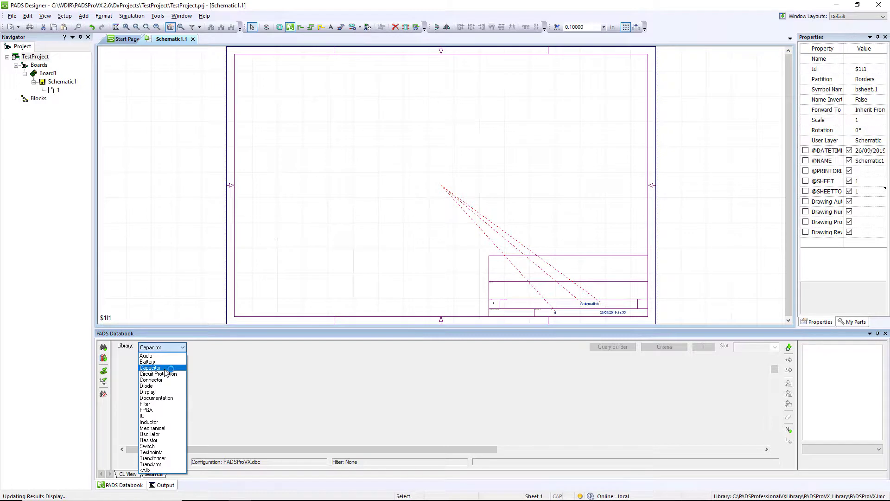
{"action": "left_click", "coordinate": [166, 369]}
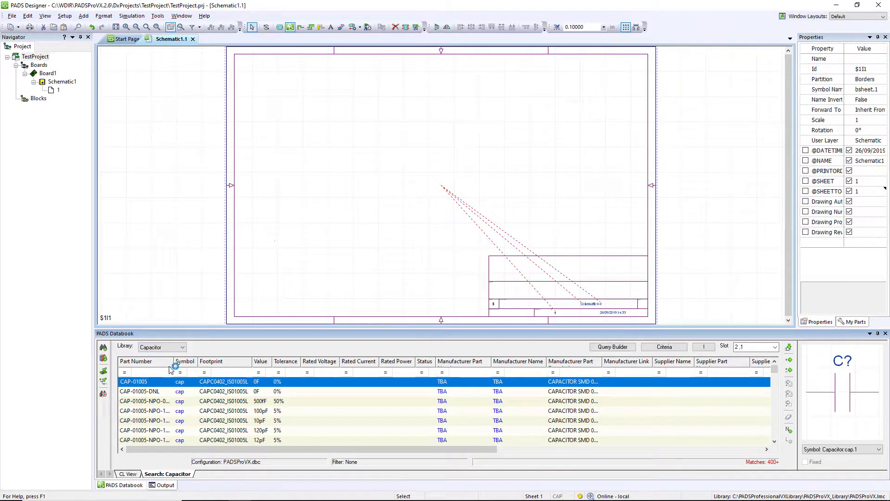
{"action": "left_click_drag", "start_coordinate": [174, 361], "coordinate": [206, 361]}
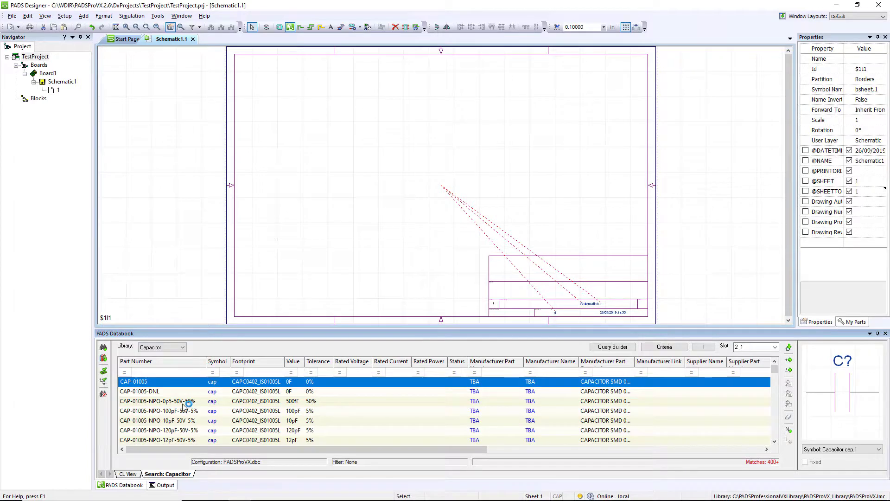
{"action": "left_click_drag", "start_coordinate": [184, 401], "coordinate": [332, 179]}
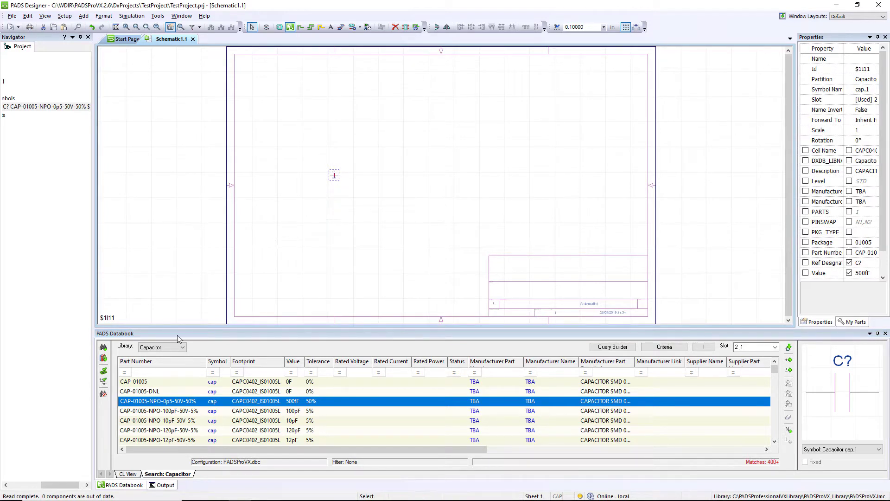
- Place ACS714ELCTR-05B-T from the IC library near the sheet centre
{"action": "left_click", "coordinate": [163, 349]}
{"action": "left_click", "coordinate": [153, 417]}
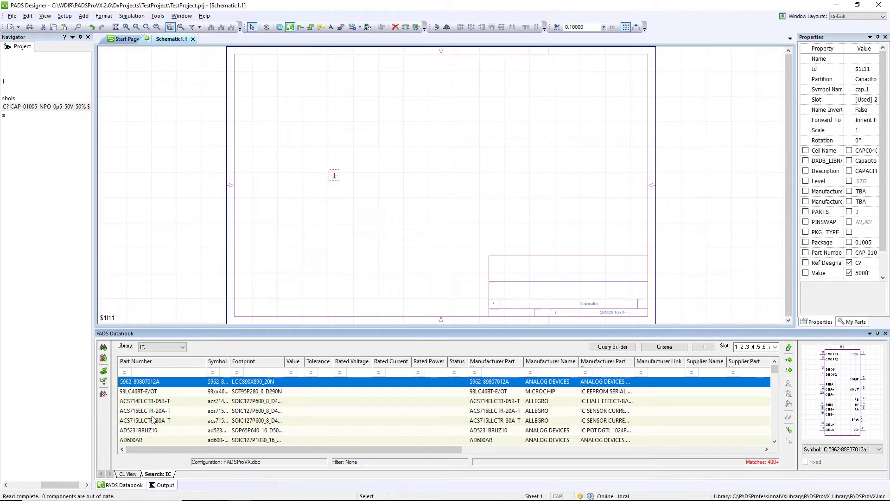
{"action": "left_click", "coordinate": [170, 402]}
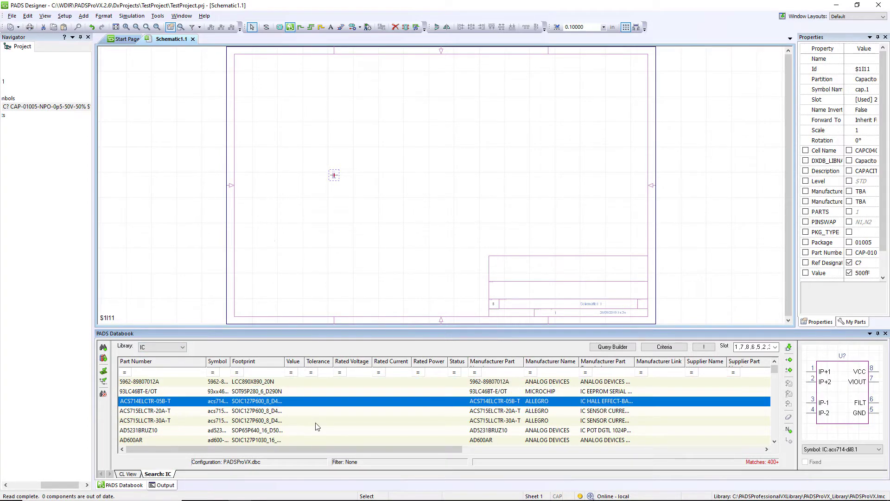
{"action": "left_click_drag", "start_coordinate": [838, 389], "coordinate": [436, 167]}
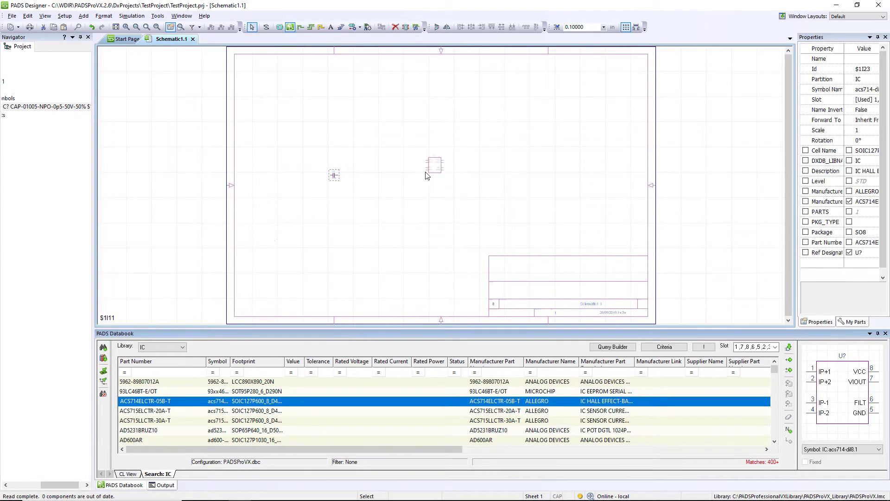
{"action": "left_click", "coordinate": [427, 200]}
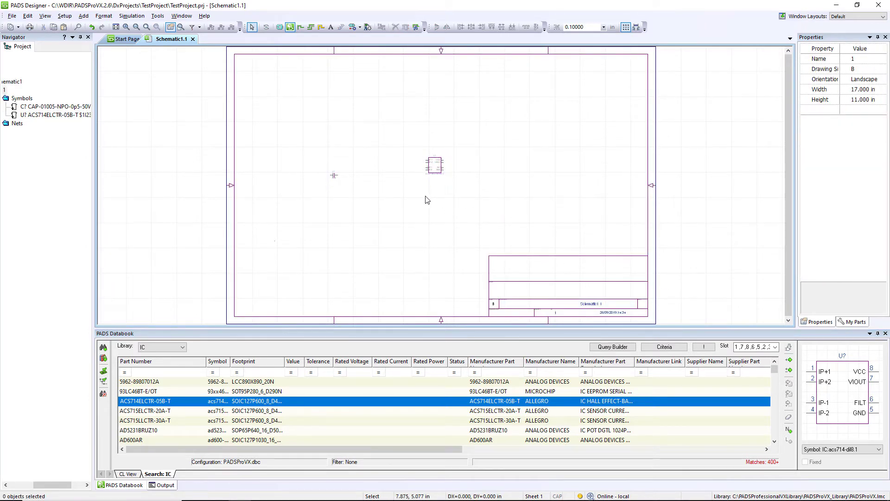